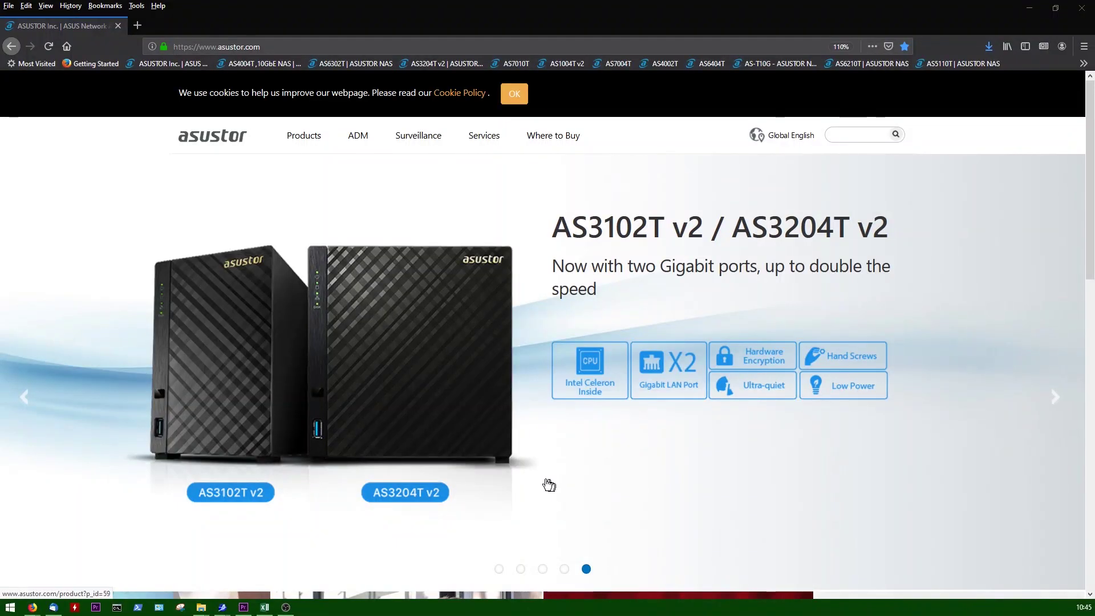
- Show the Downloads page for NIMBUSTOR 4 (AS5304T), scrolled to ASUSTOR Control Center for Windows
click(473, 142)
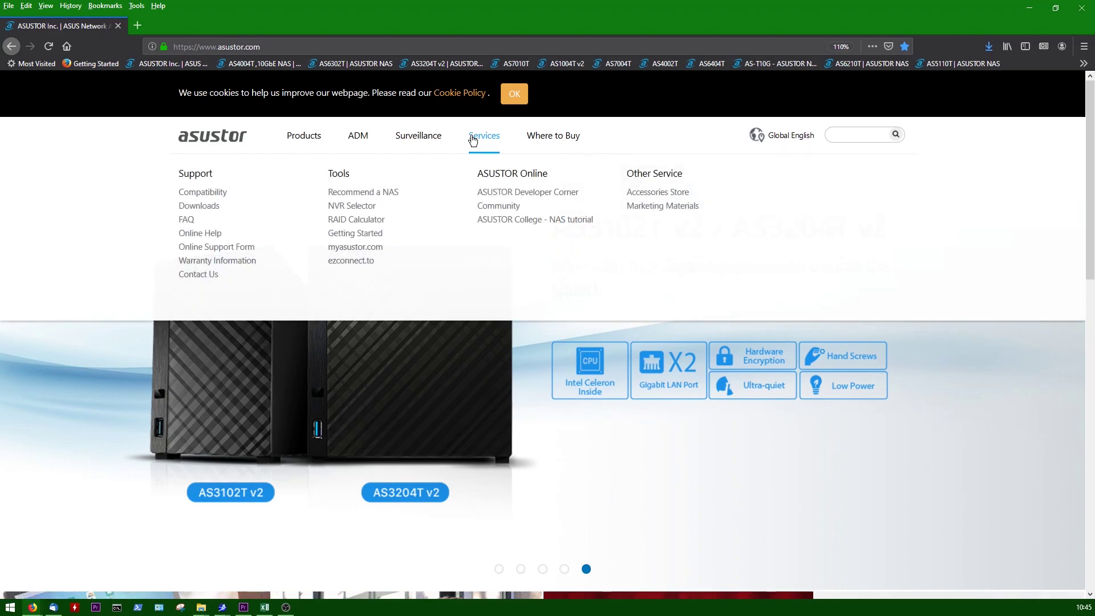
click(215, 205)
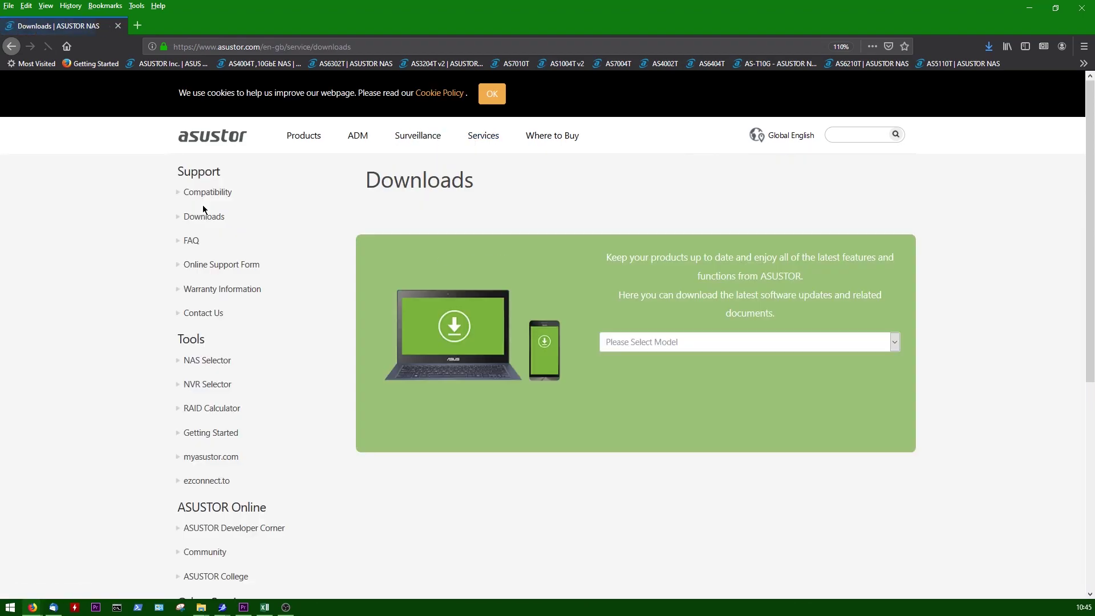
click(647, 340)
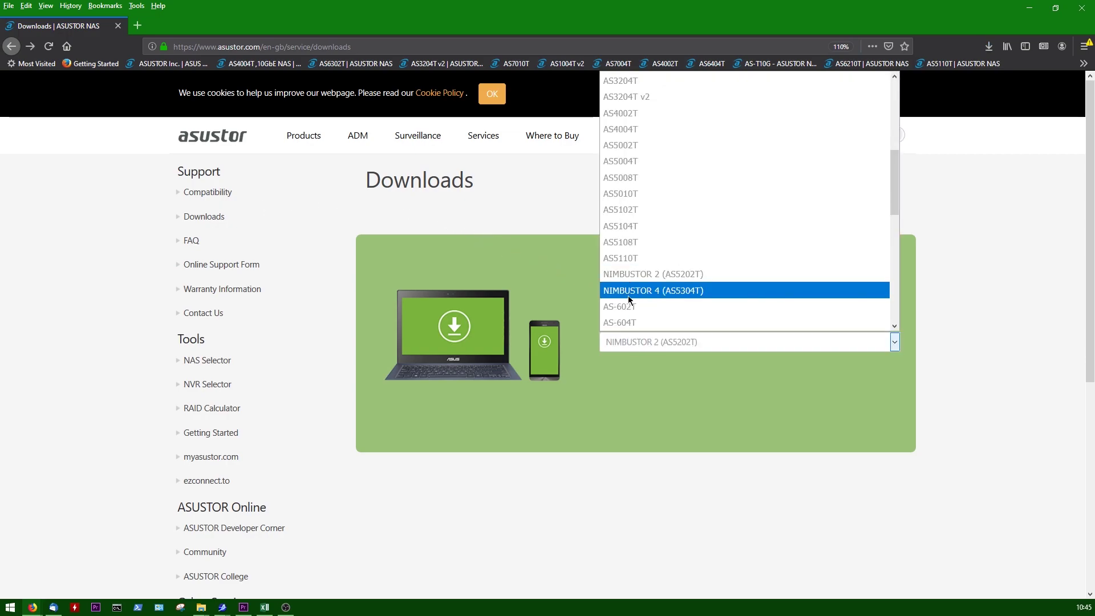
click(629, 293)
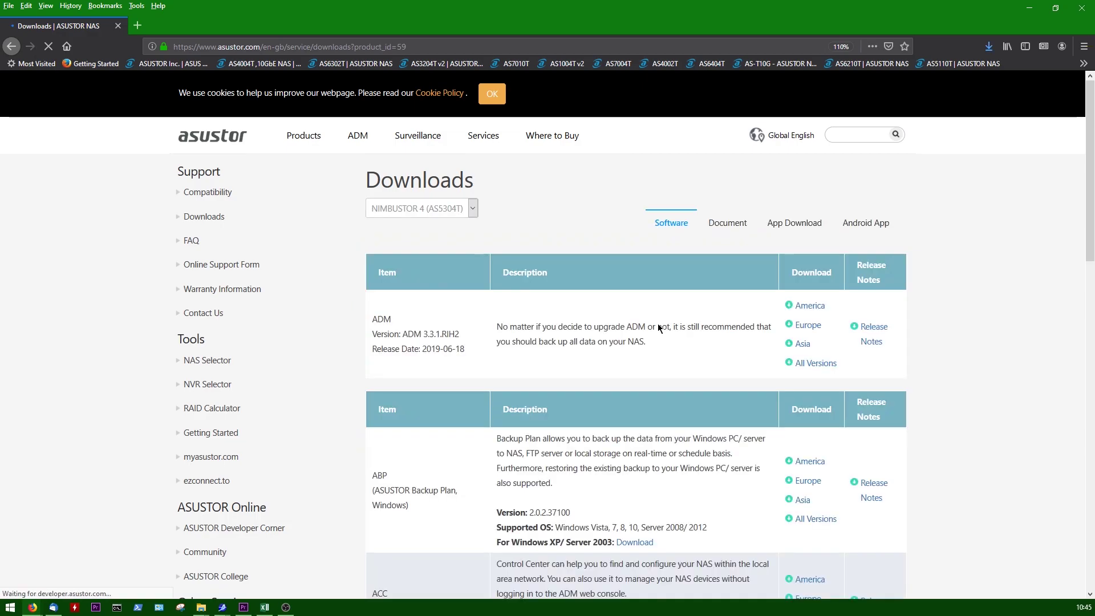
scroll(659, 323, down, 1)
scroll(659, 324, down, 2)
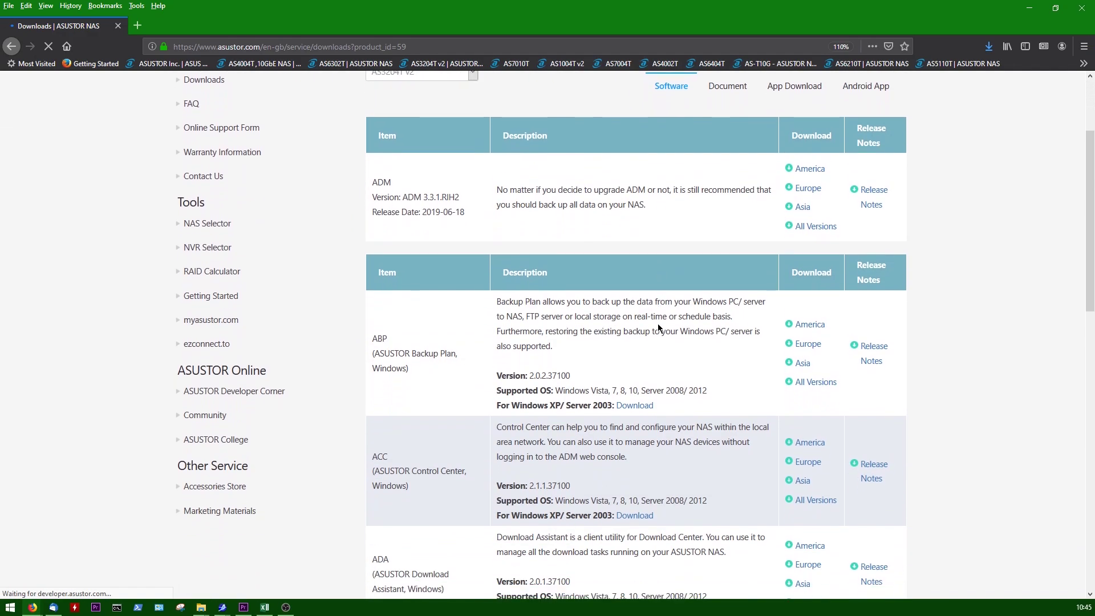
scroll(658, 323, down, 2)
scroll(658, 323, down, 1)
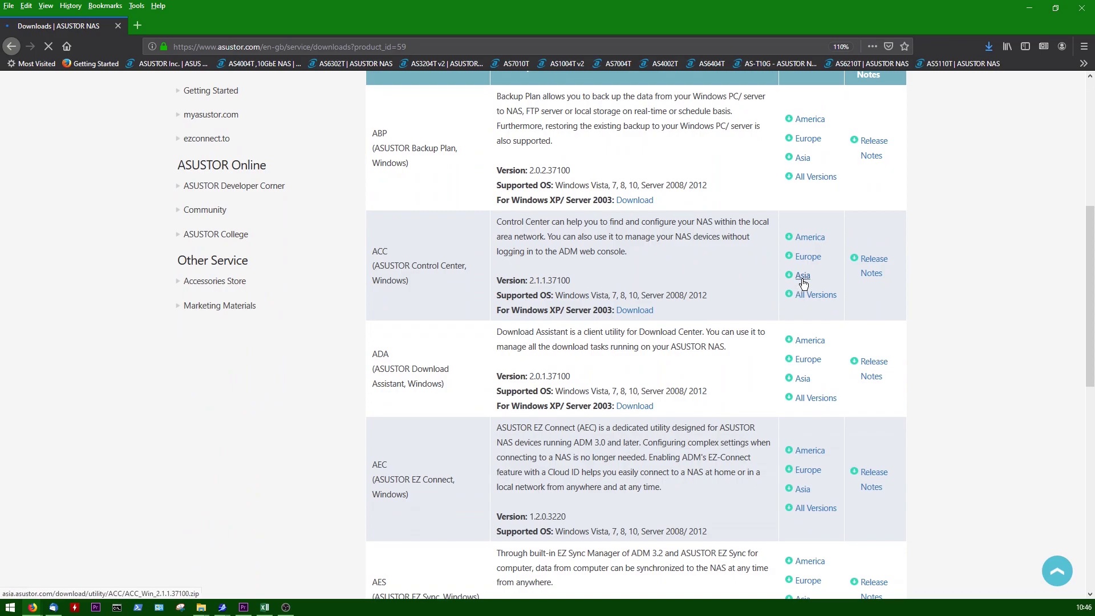
- Save and install ASUSTOR Control Center with default settings, then open the uninitialized AS5304T-2D31 NAS
click(632, 410)
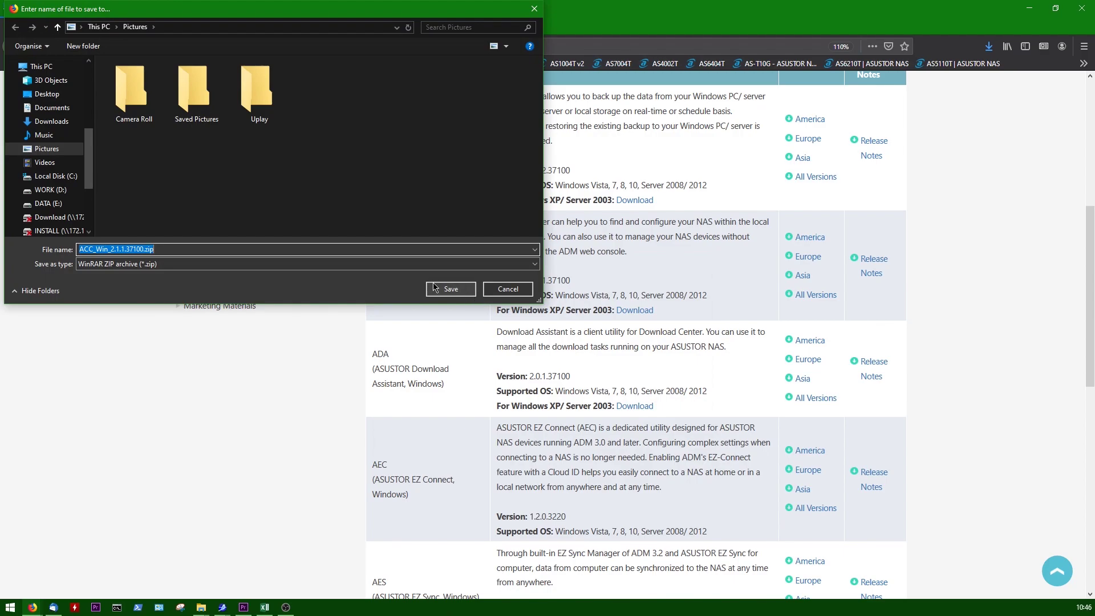
click(435, 288)
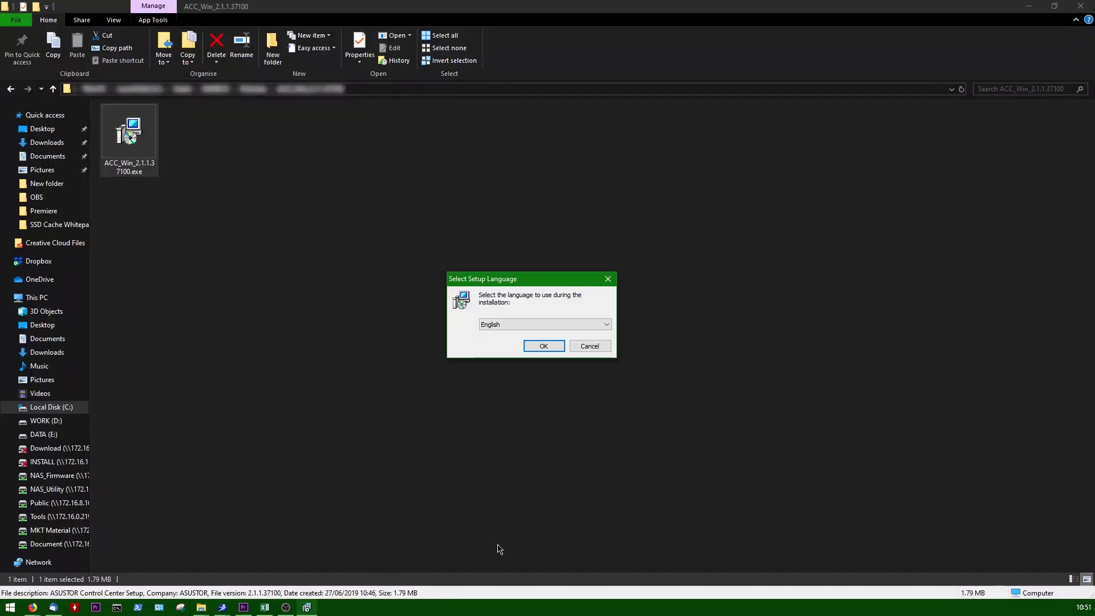
click(616, 422)
click(616, 422)
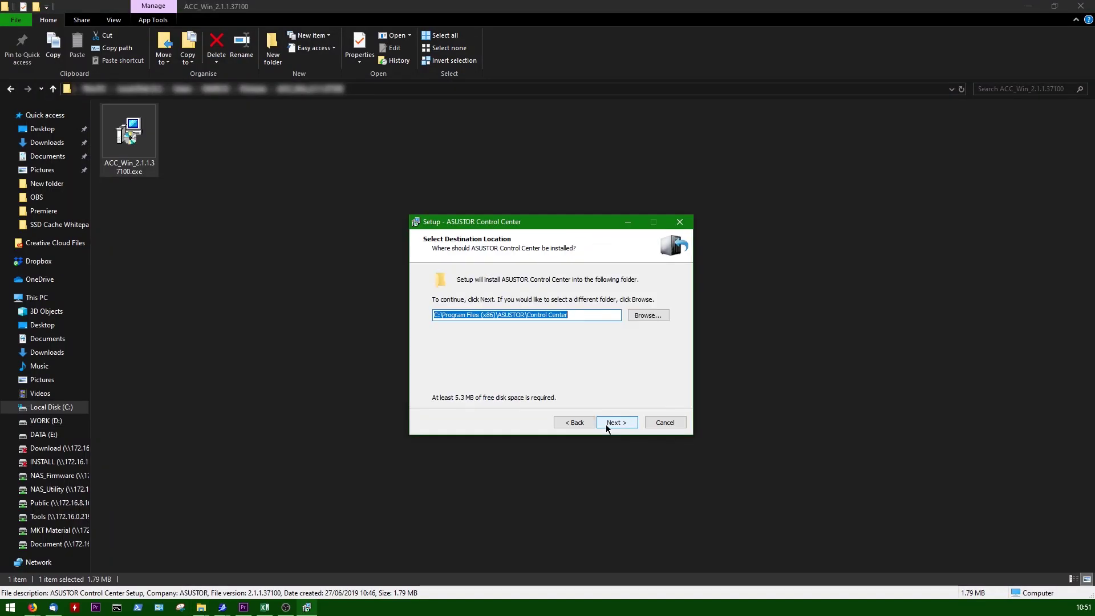
click(616, 422)
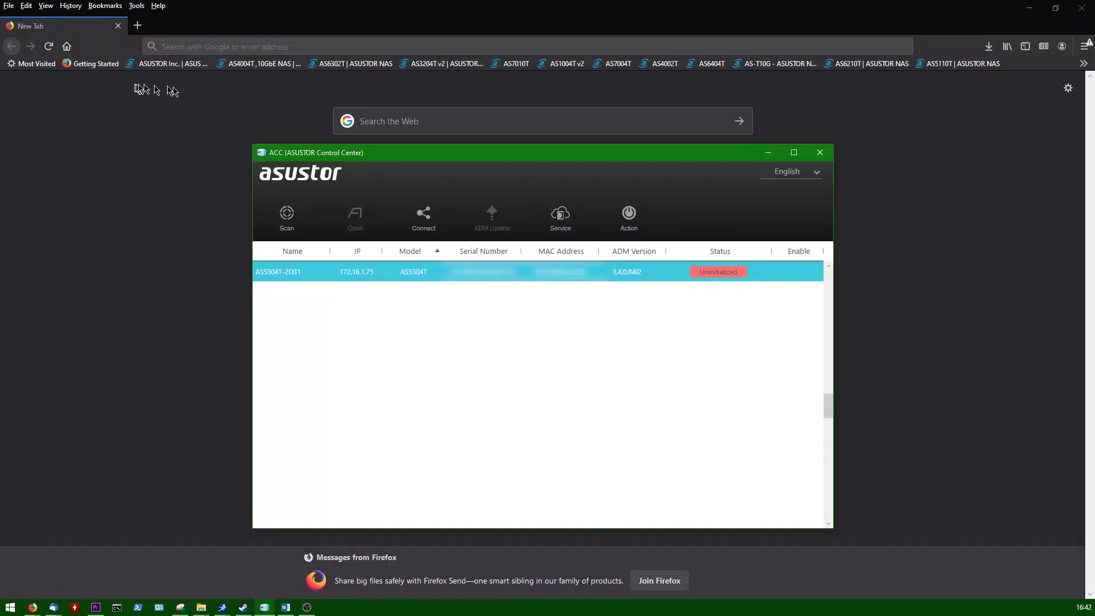
click(740, 270)
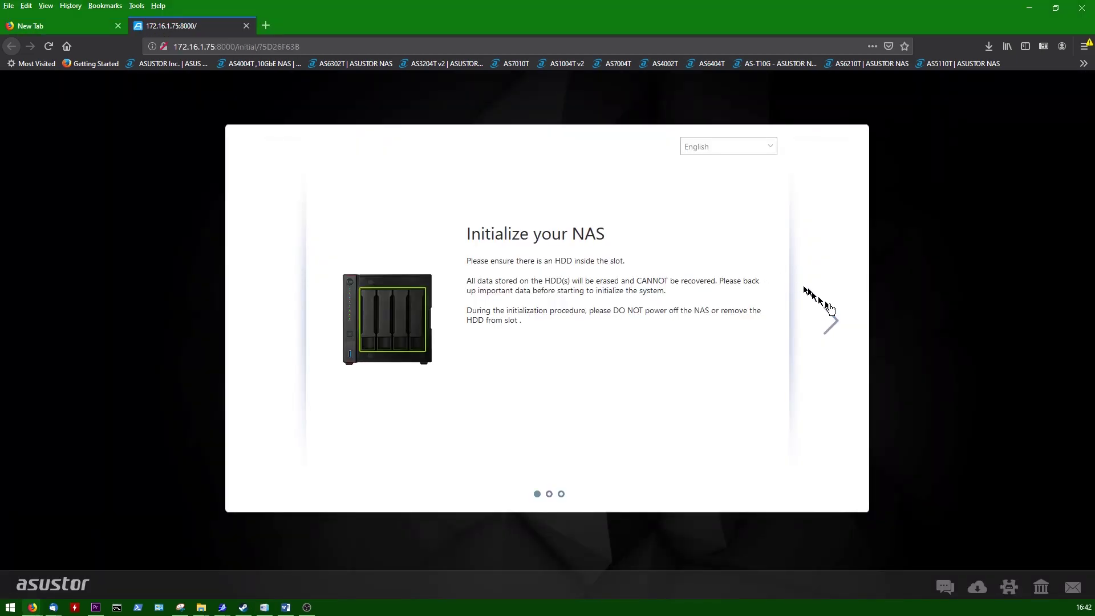
- Initialize the NAS with ASUSTOR Live Update, then choose 1-Click Setup on the Welcome page
click(832, 311)
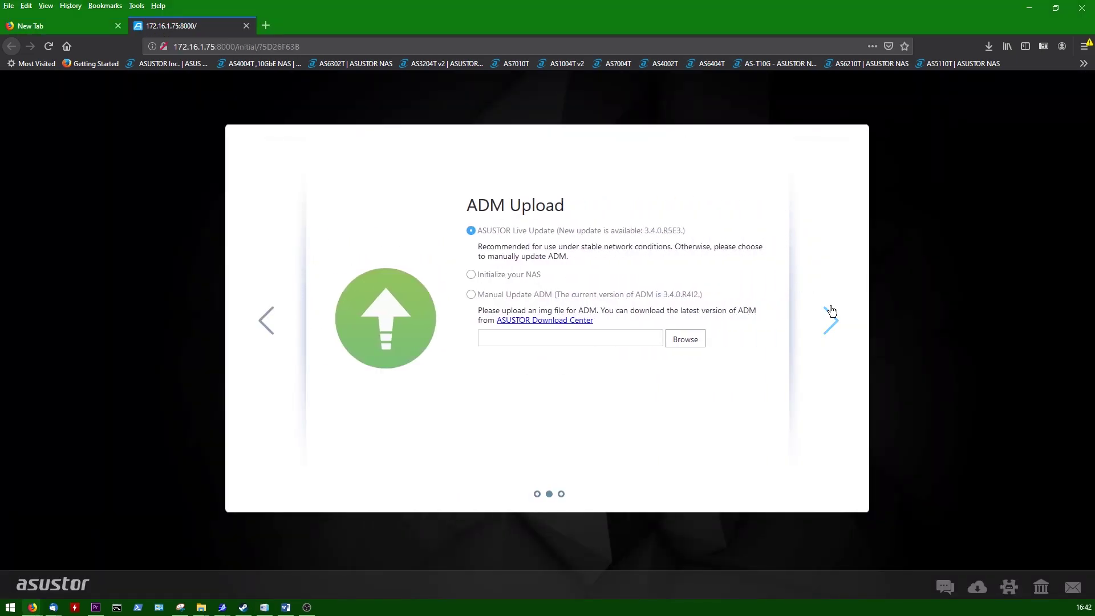
click(831, 310)
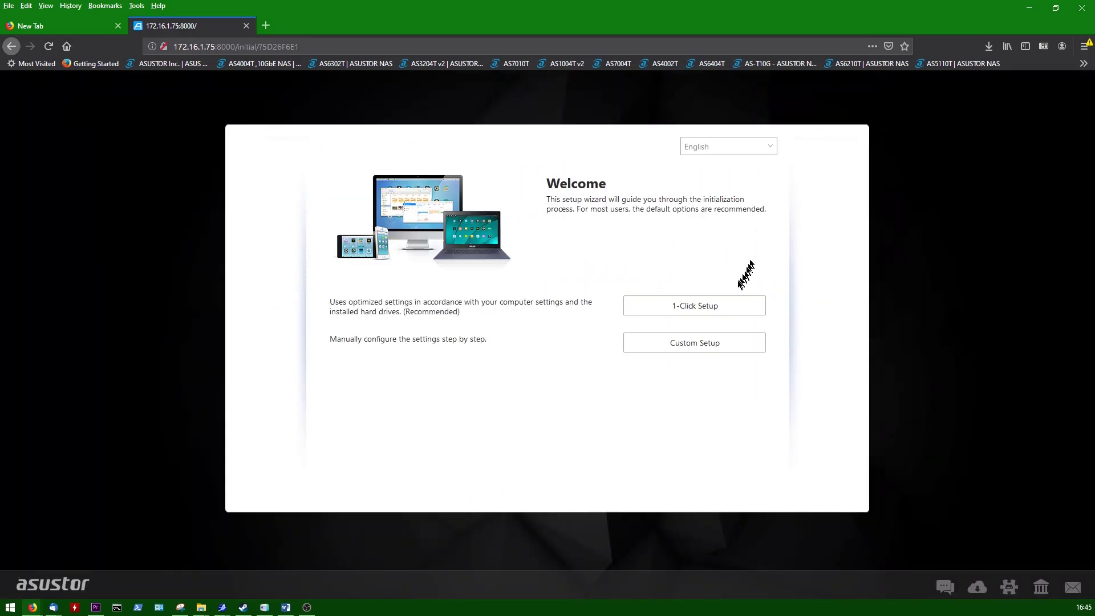
click(709, 315)
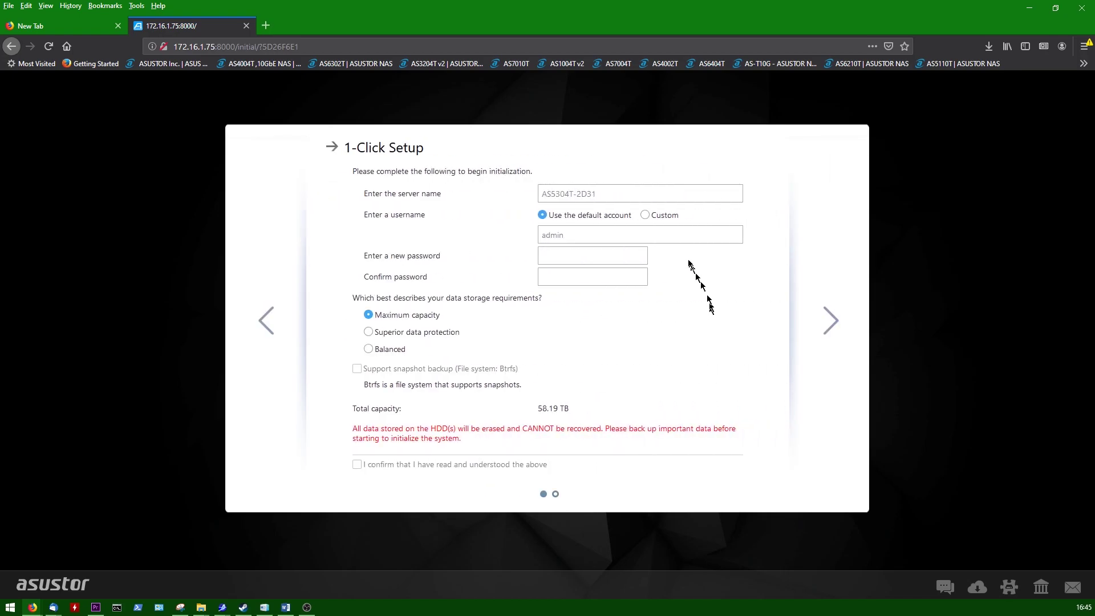
- Select the current server name and enter the new admin password
triple_click(669, 199)
text(NIMBUSTOR)
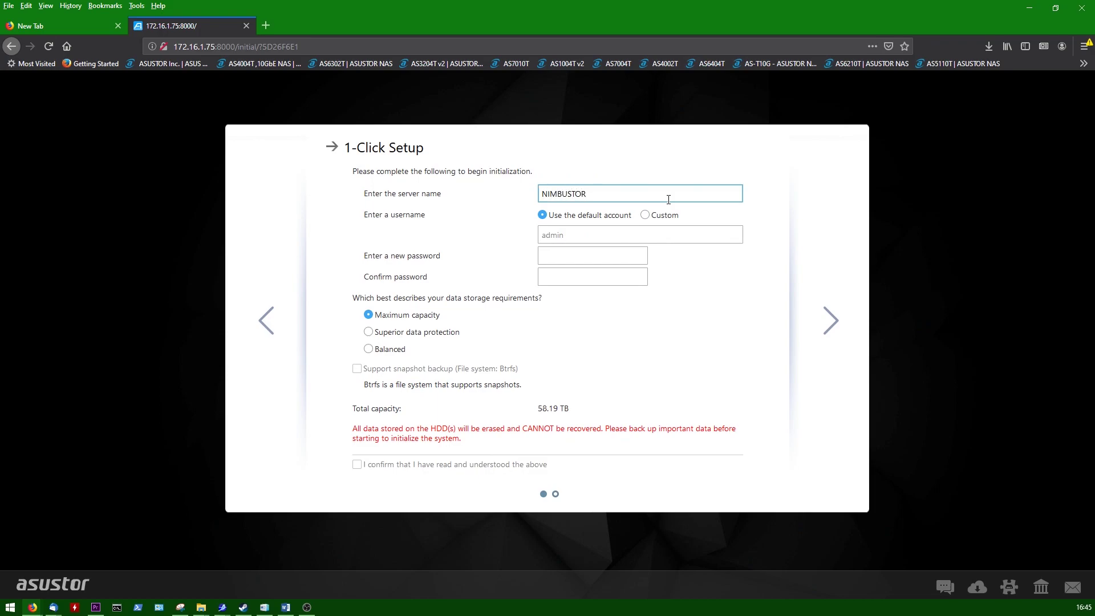
click(607, 257)
text(p)
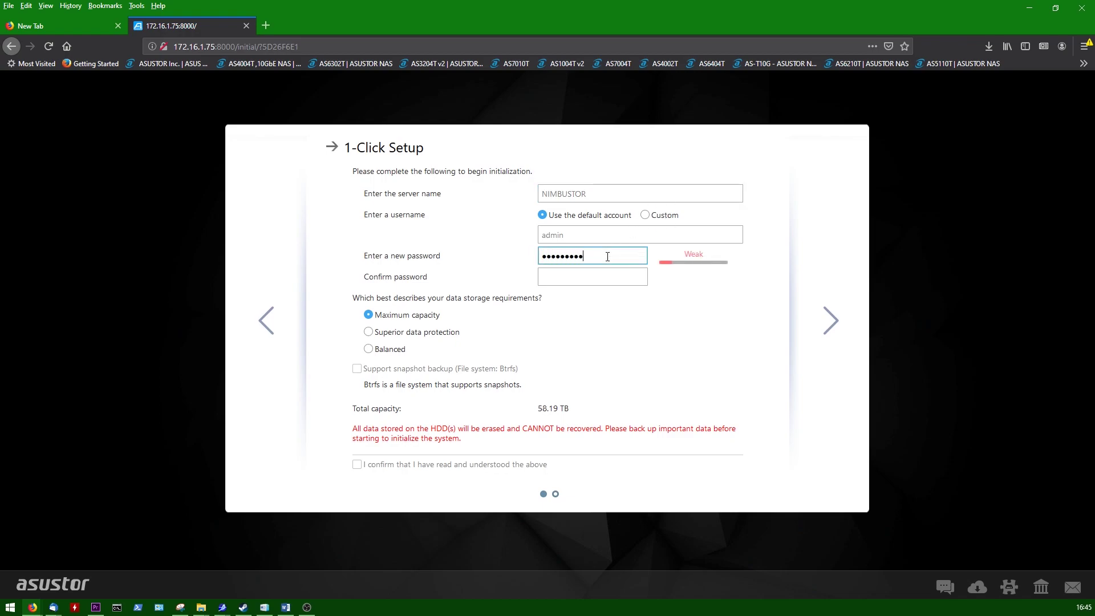
key(Tab)
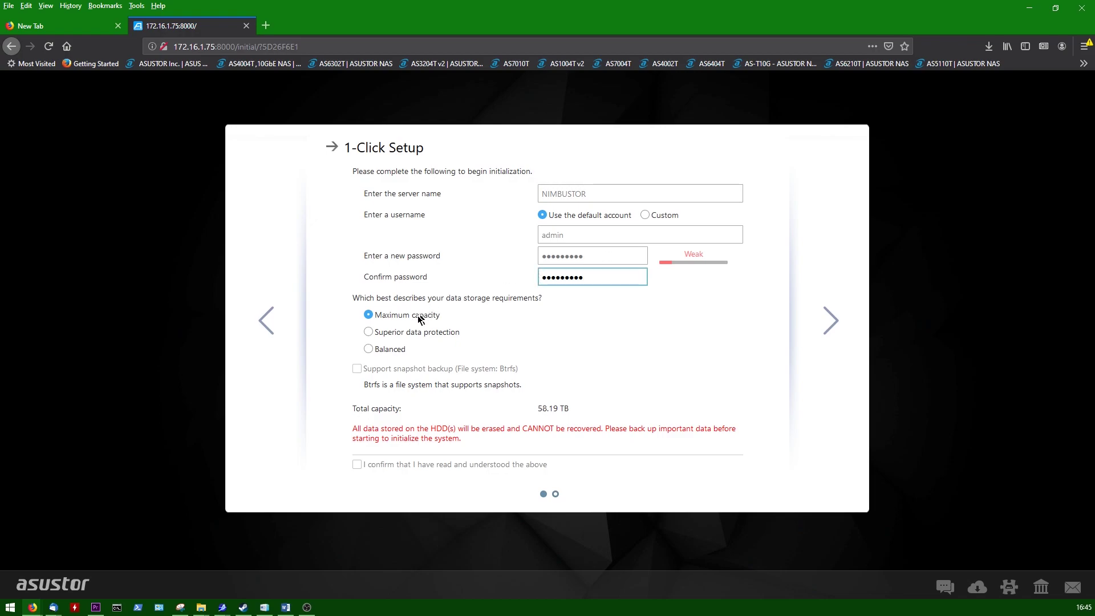
- Choose Balanced storage with Btrfs snapshot support, acknowledge the data-erase warning, and start initializing
click(405, 332)
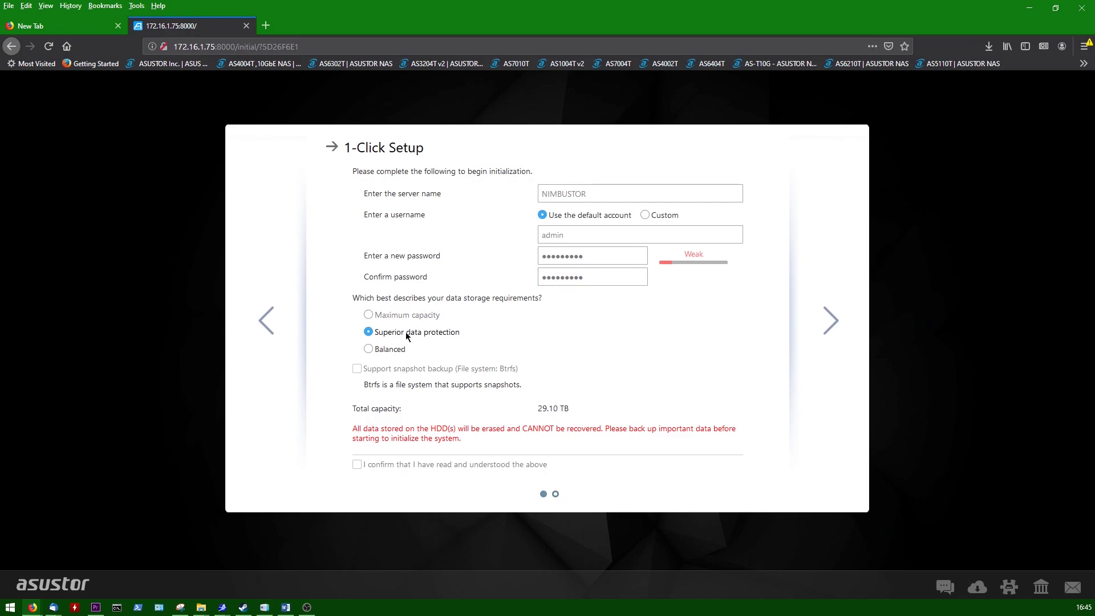
click(392, 351)
click(371, 372)
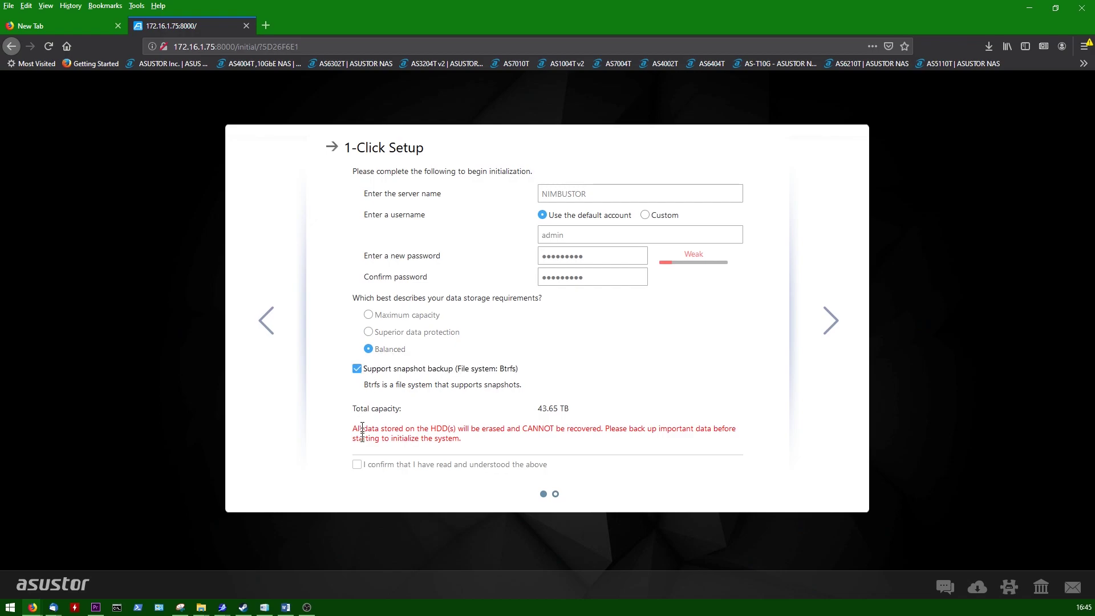
click(364, 466)
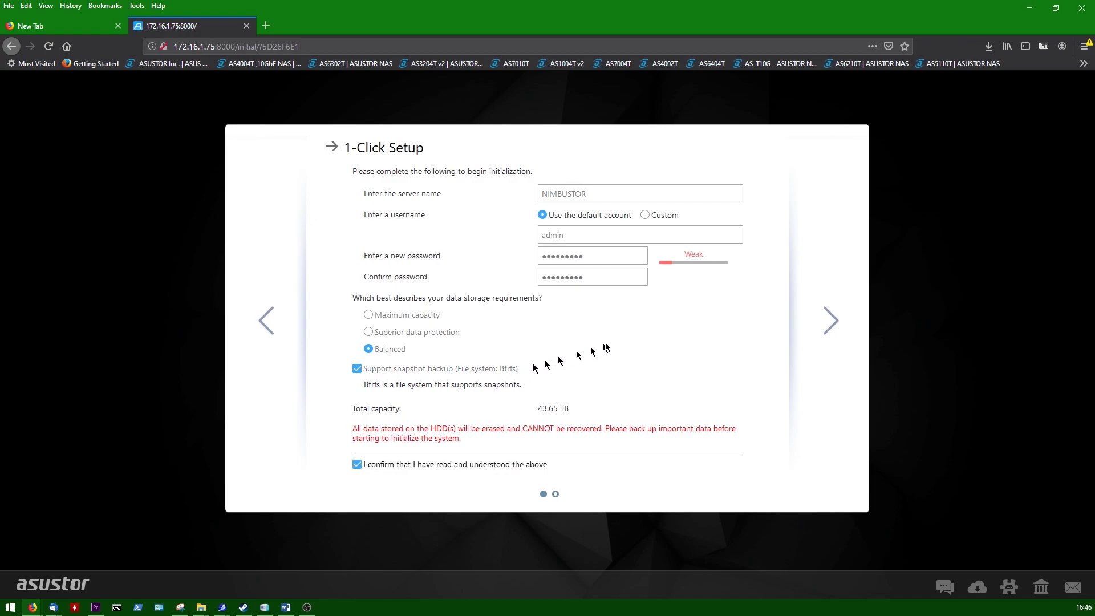
click(836, 322)
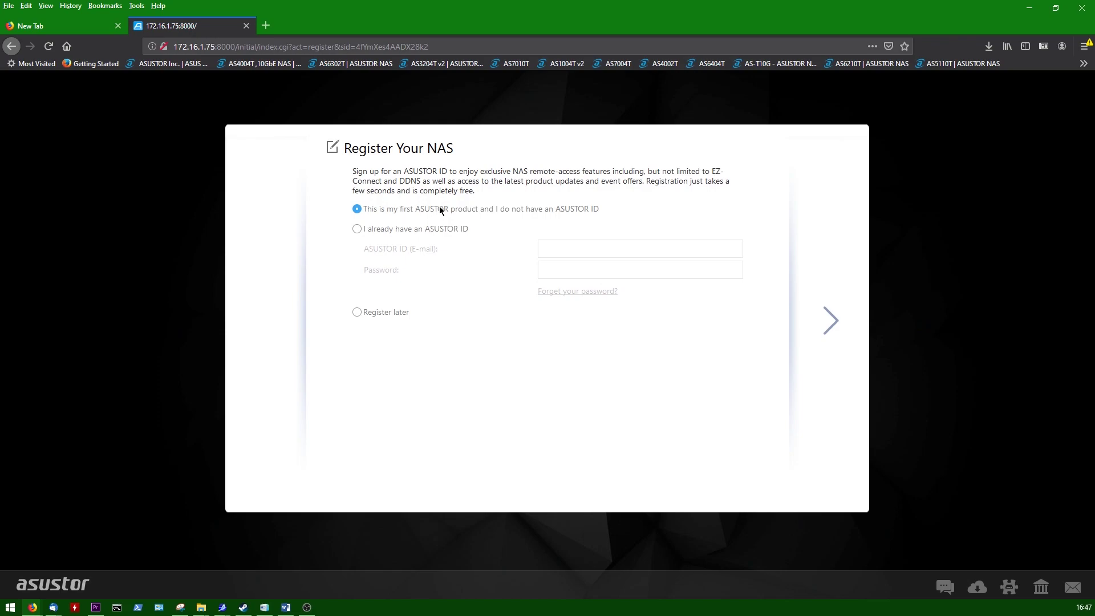
- Sign in with the existing ASUSTOR ID 'robertson' and submit the registration details
click(825, 321)
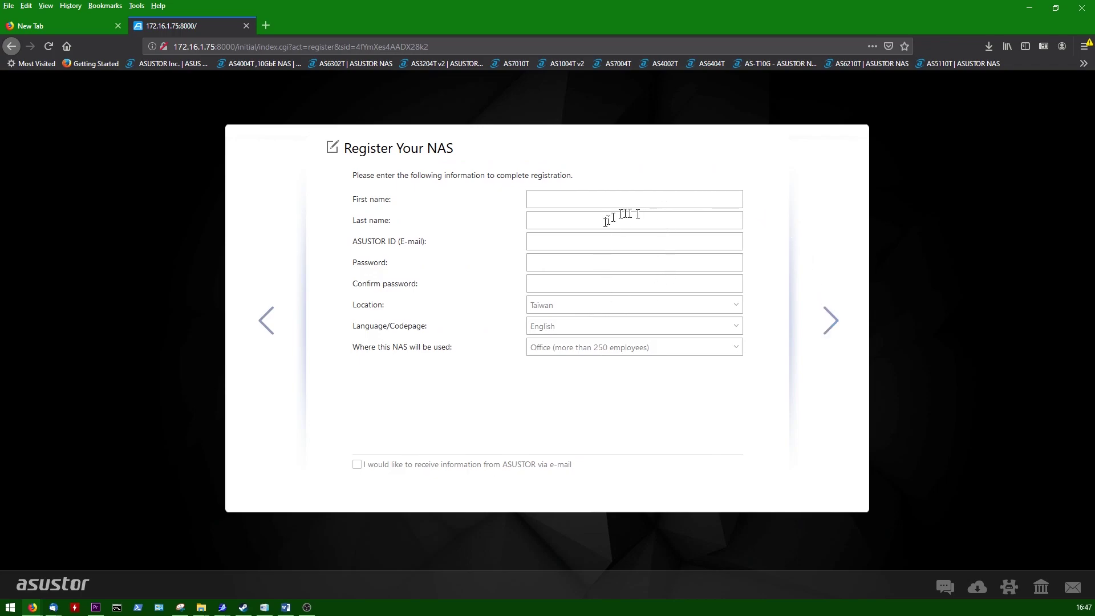
click(274, 329)
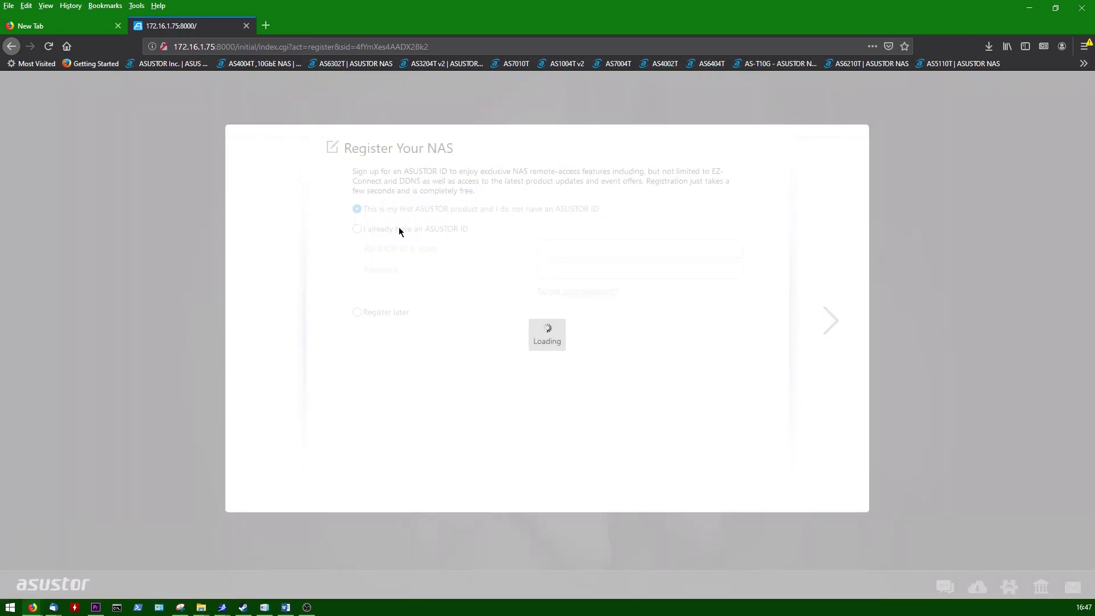
click(400, 228)
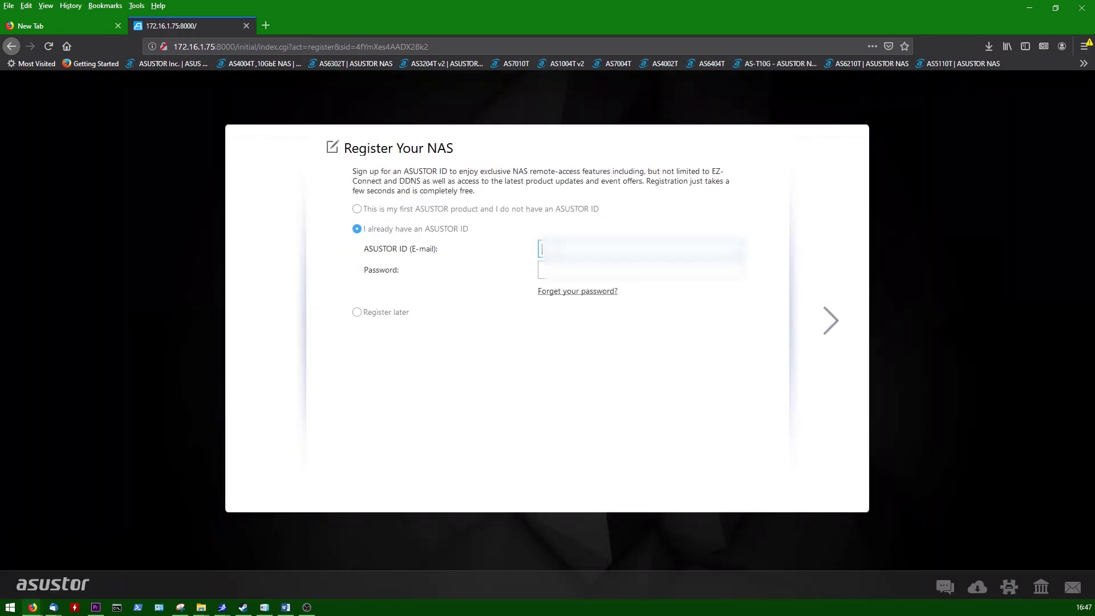
text(r)
text(obertson)
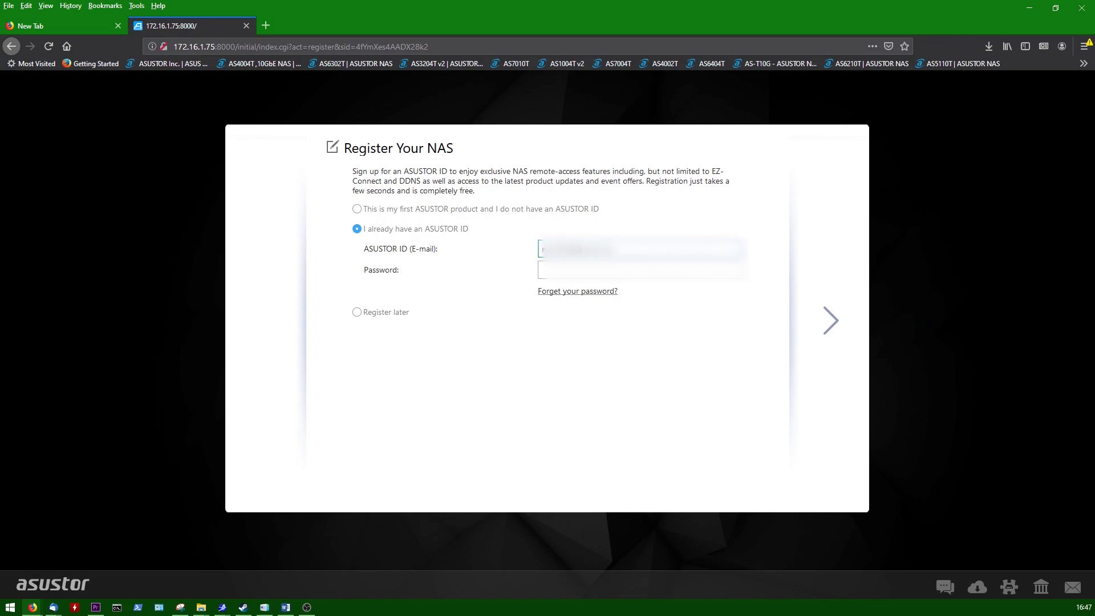
key(Tab)
text(********)
text(*********)
key(Return)
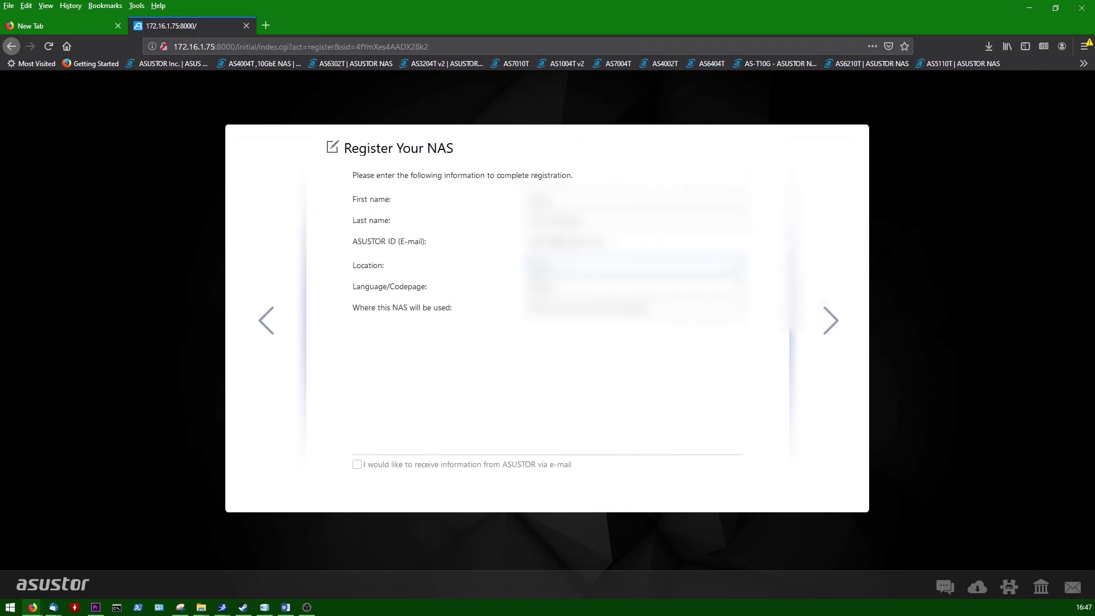
click(830, 317)
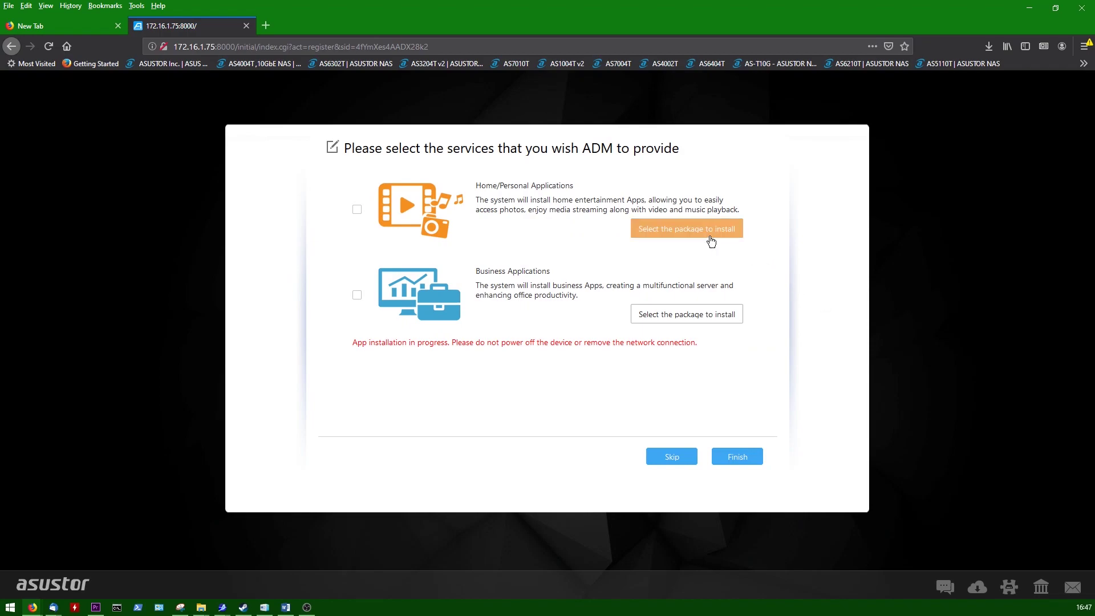
- Include the Home/Personal application bundle and accept its package list
click(357, 210)
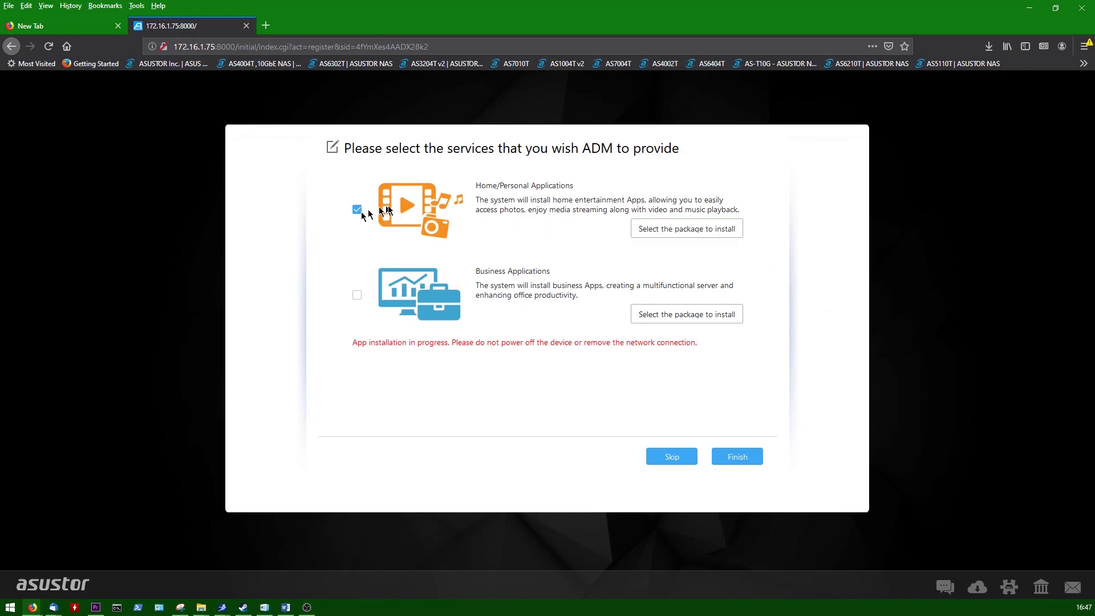
click(665, 228)
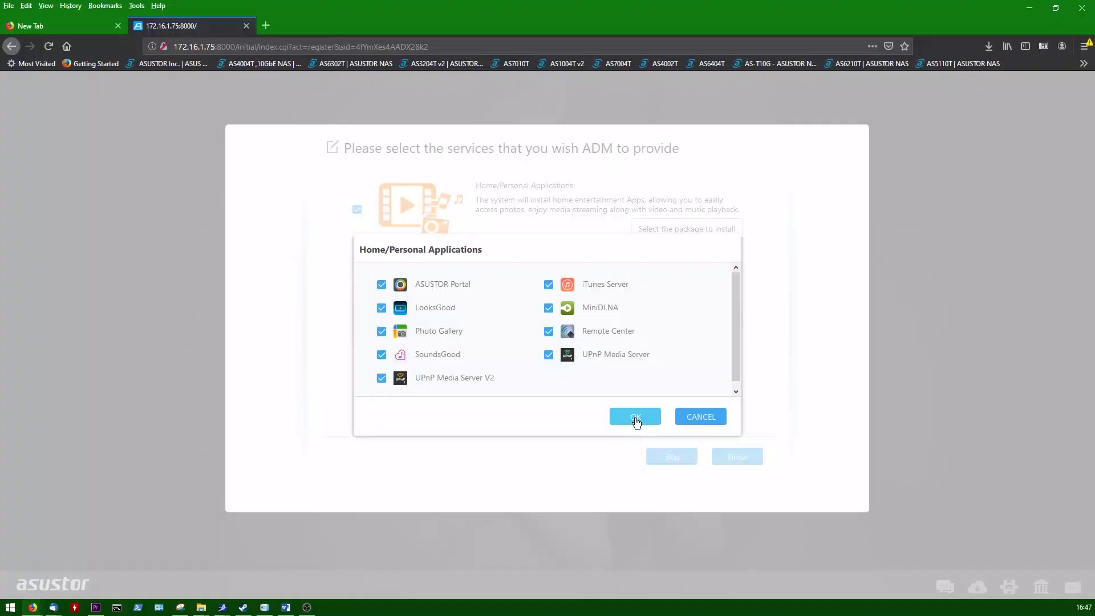
click(635, 417)
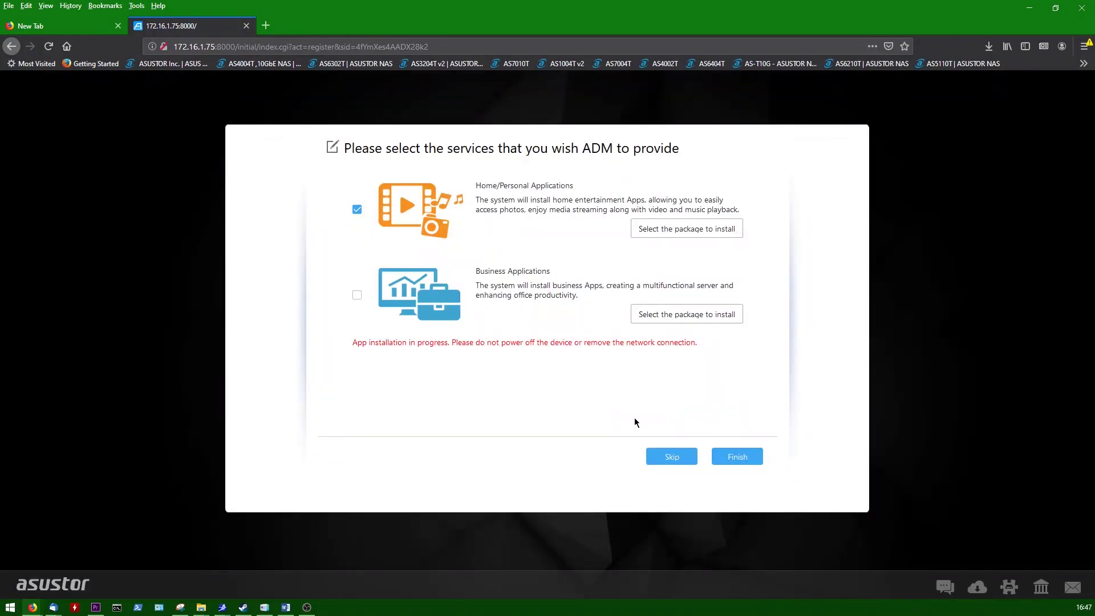
- Add the Business application bundle, accept its packages, and finish the wizard
click(357, 295)
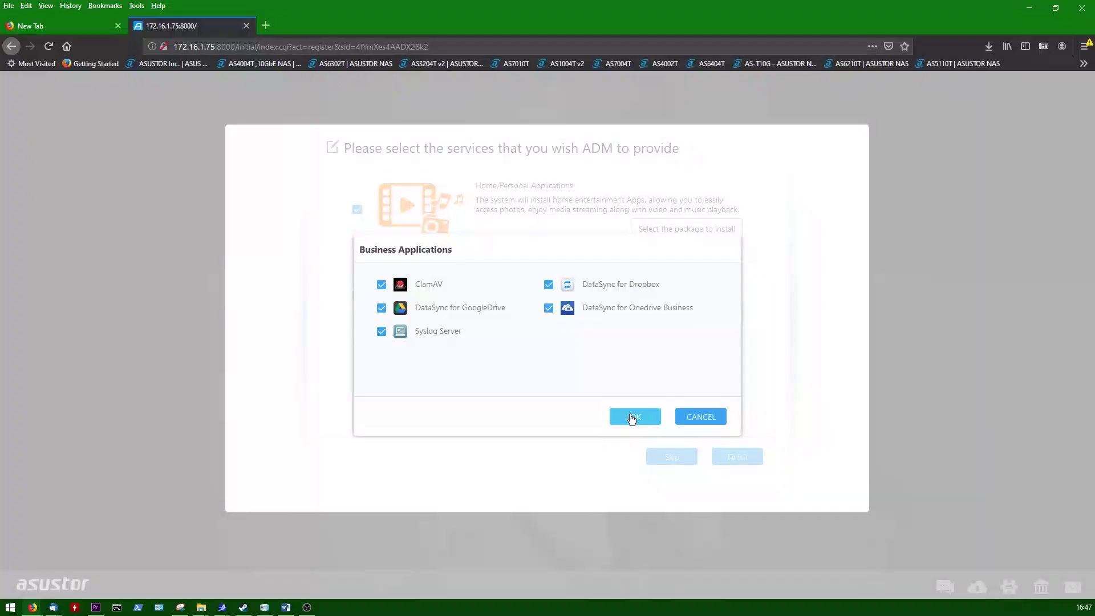
click(632, 417)
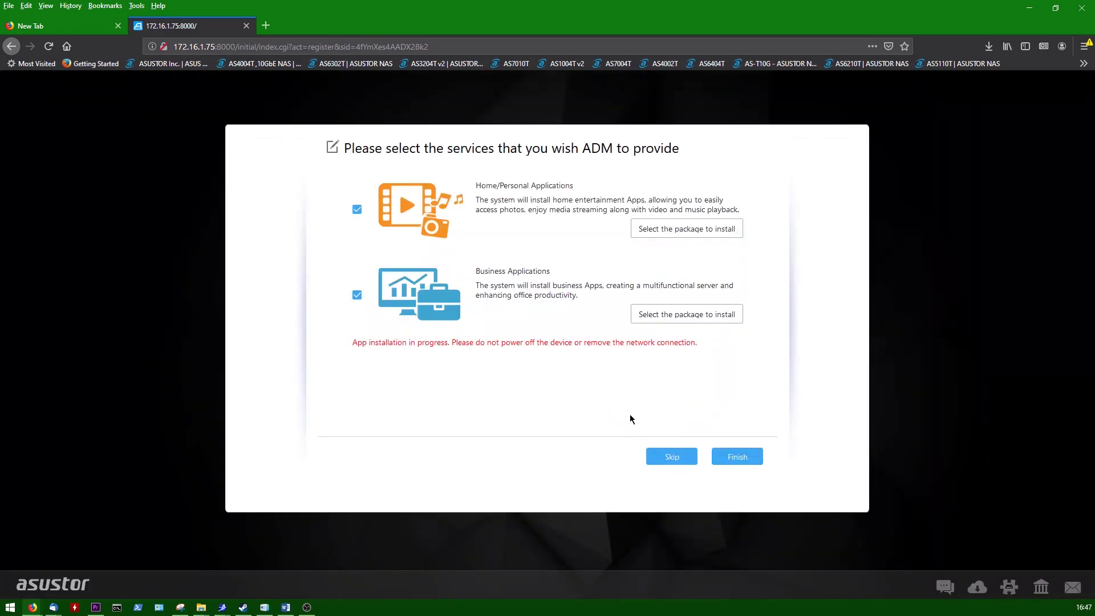
click(741, 458)
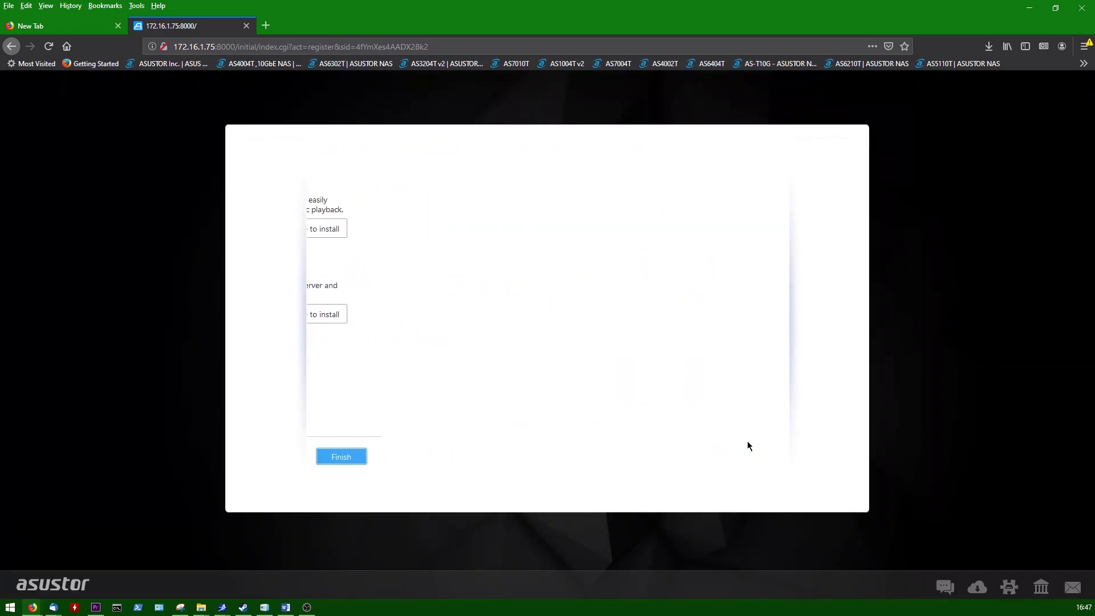